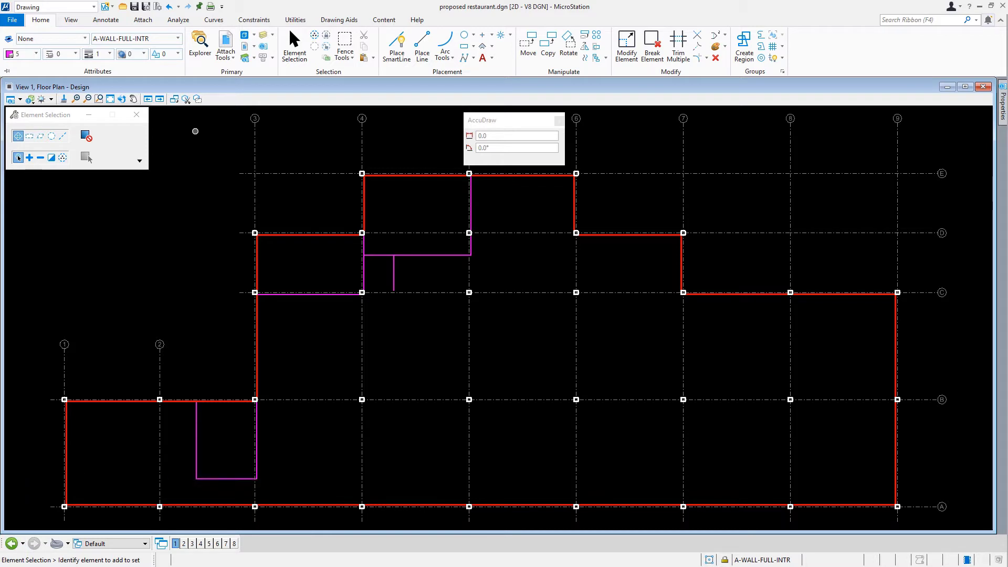
- Window-zoom into the lower-left rooms of the floor plan and start Place Line
{"action": "left_click", "coordinate": [99, 99]}
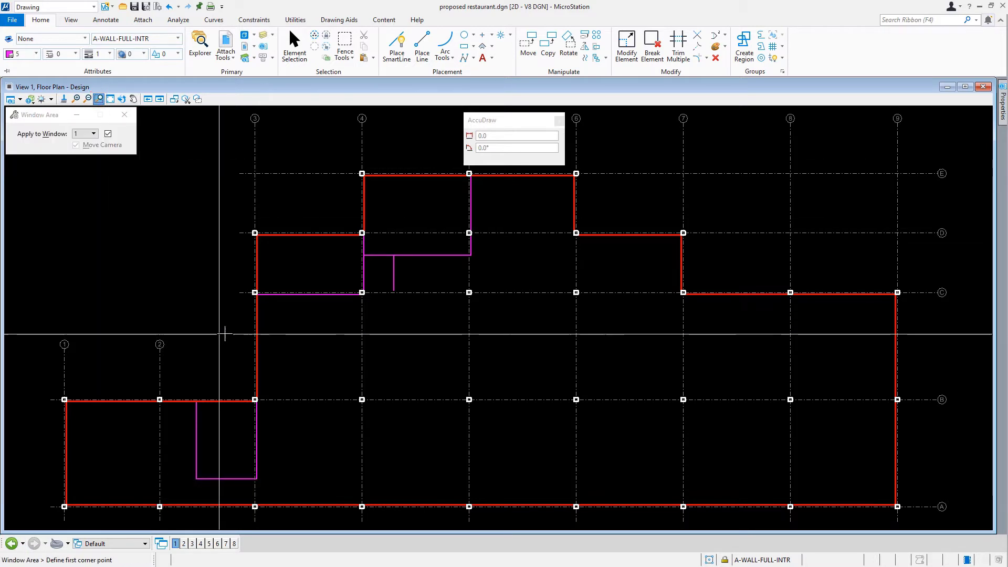
{"action": "left_click", "coordinate": [228, 320]}
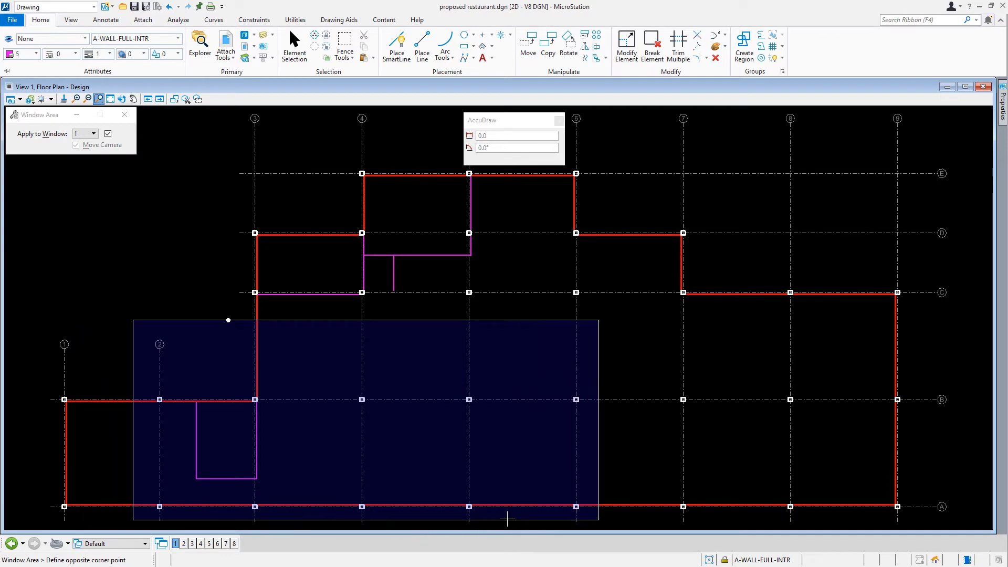
{"action": "left_click", "coordinate": [422, 518]}
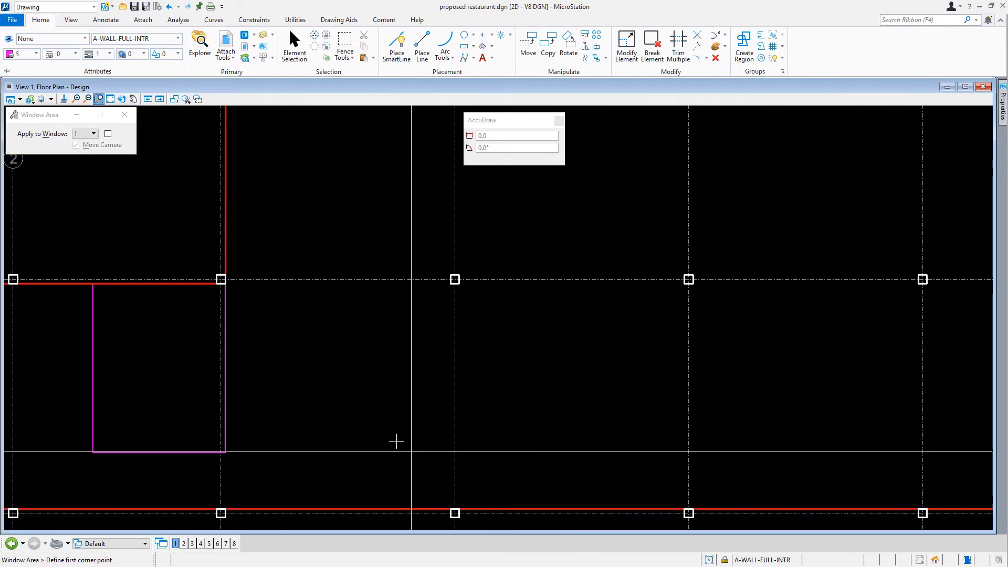
{"action": "right_click", "coordinate": [360, 414]}
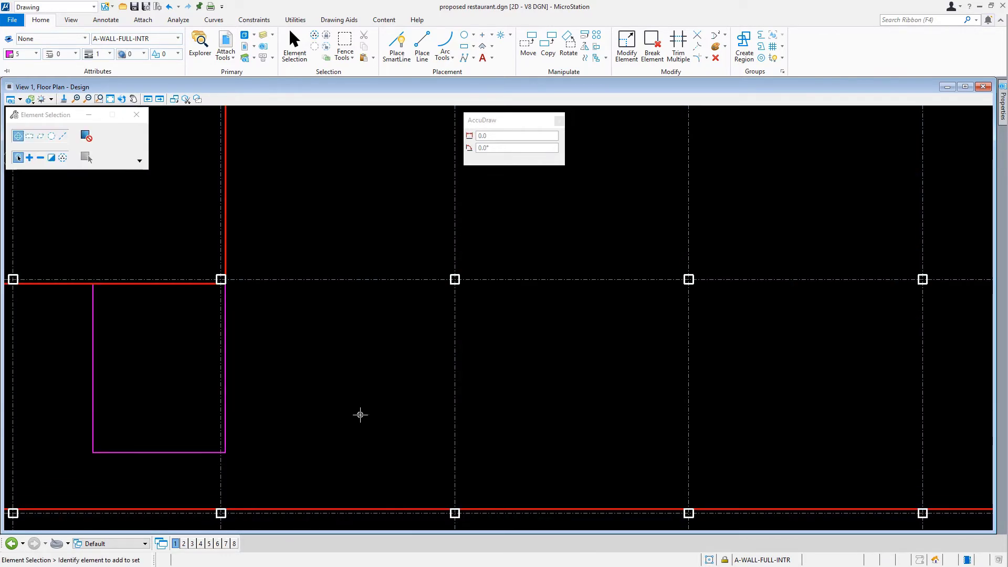
{"action": "left_click", "coordinate": [426, 53]}
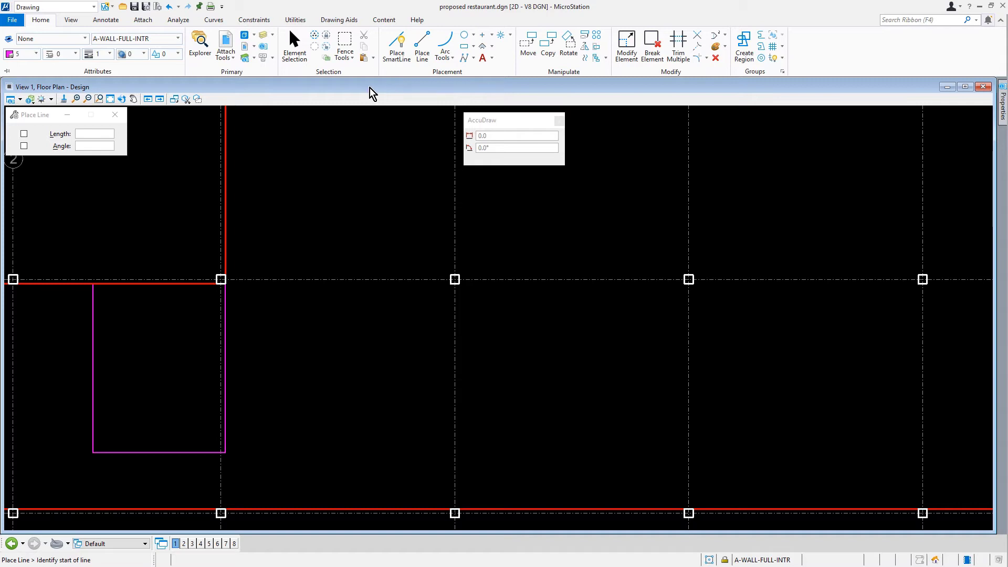
- Turn off AccuDraw from the Drawing Aids options
{"action": "left_click", "coordinate": [336, 22]}
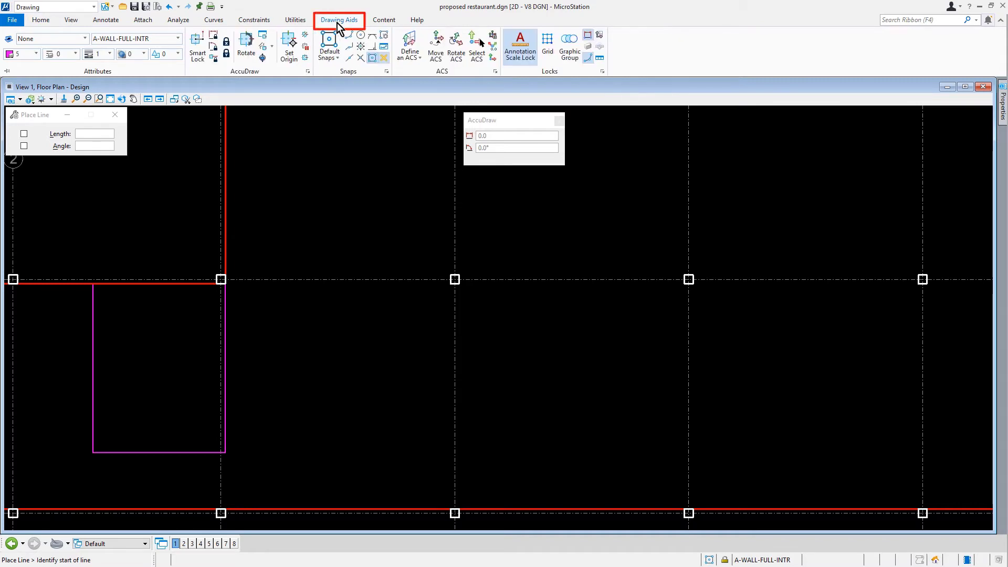
{"action": "left_click", "coordinate": [305, 58]}
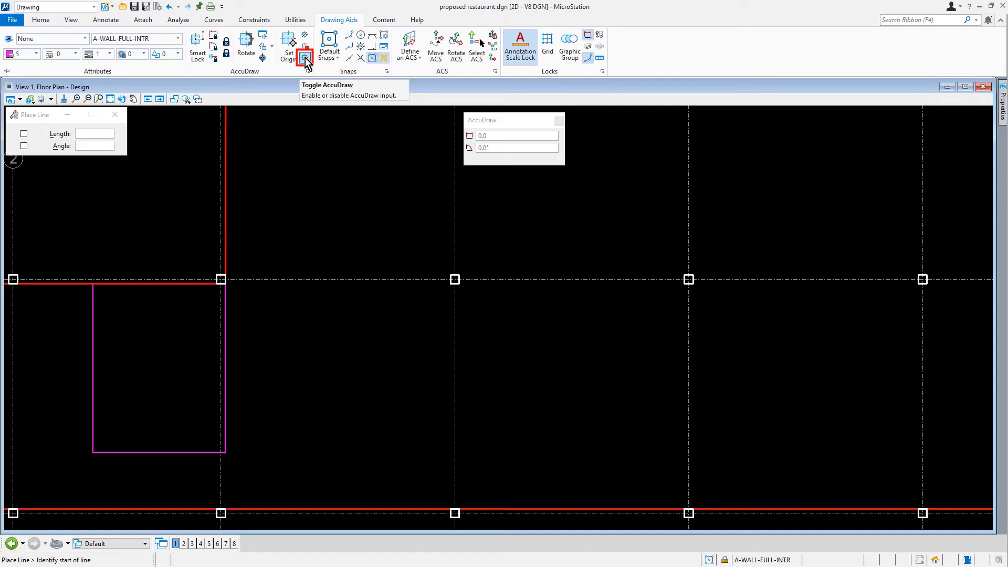
{"action": "left_click", "coordinate": [305, 58]}
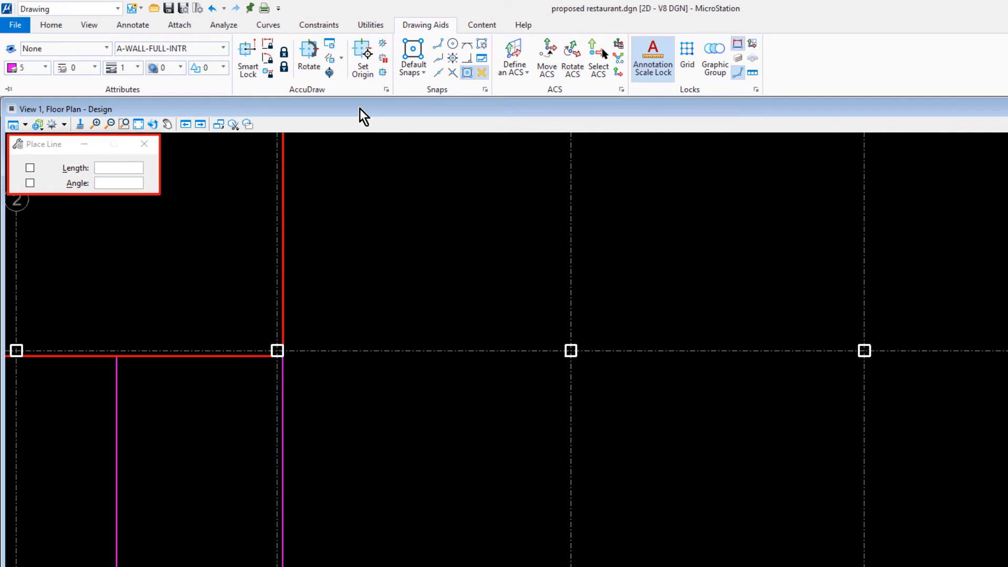
- Lock Length at 9577 and Angle at 0, then draw the wall line from the gridline B corner
{"action": "left_click", "coordinate": [30, 168]}
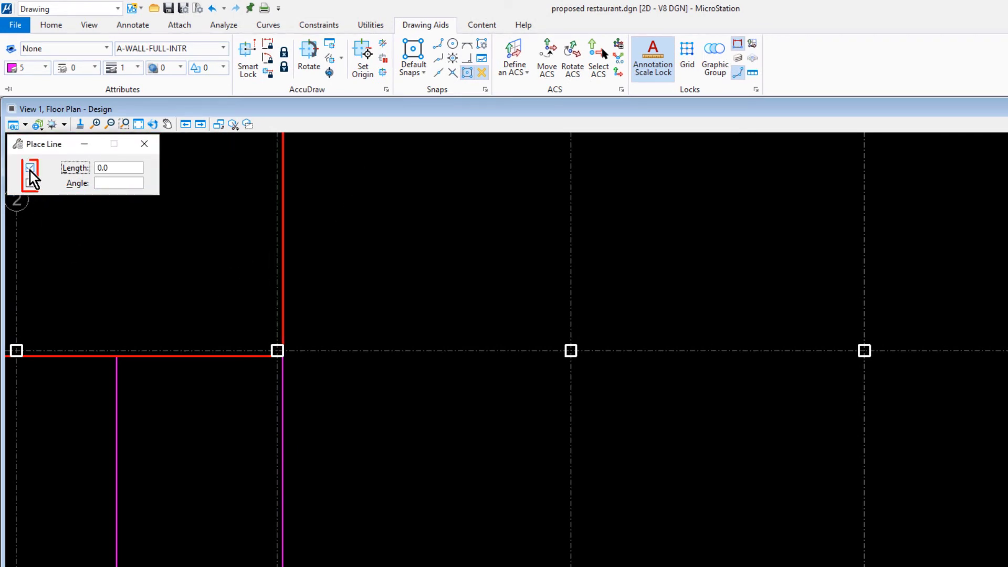
{"action": "left_click", "coordinate": [30, 183]}
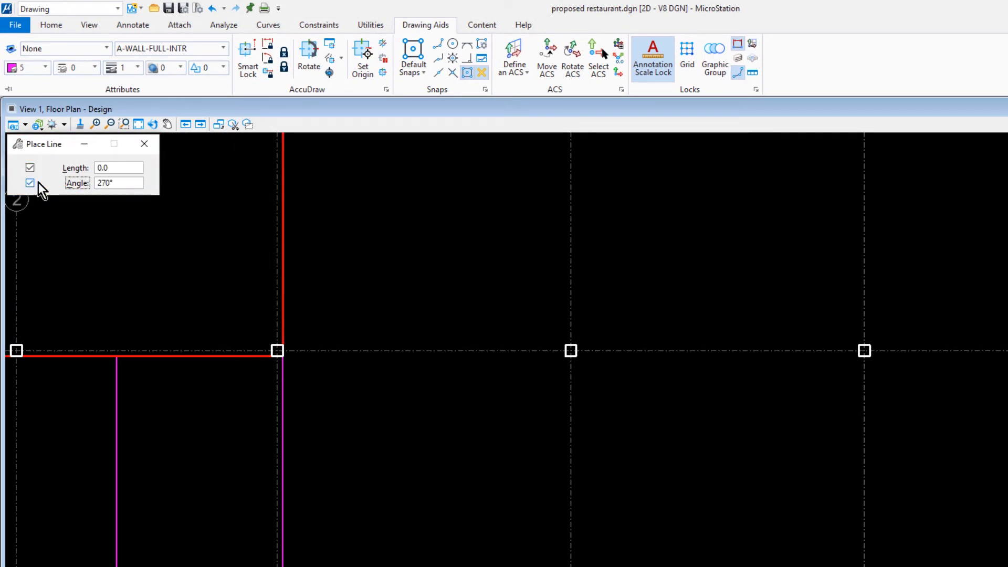
{"action": "double_click", "coordinate": [113, 169]}
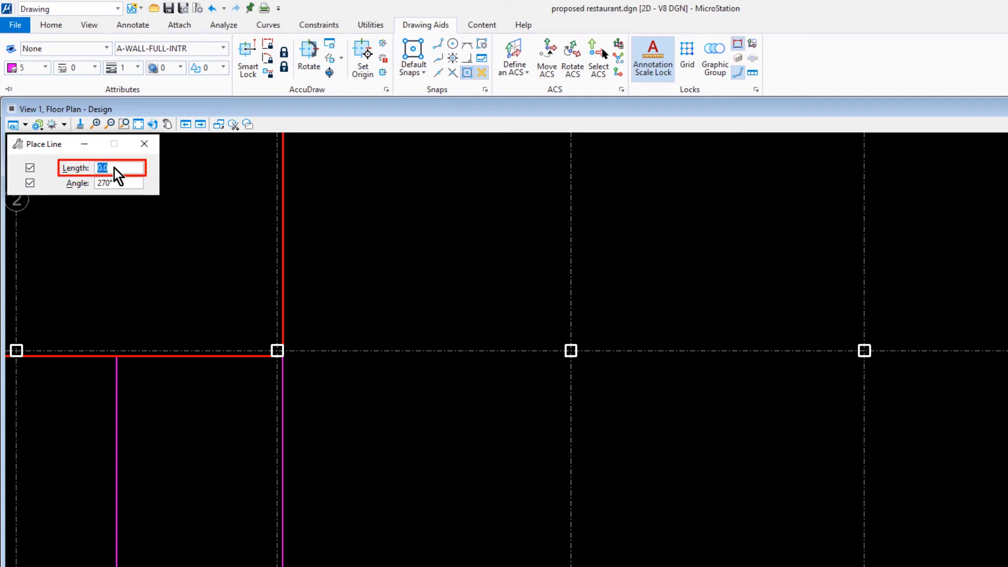
{"action": "type", "text": "9577"}
{"action": "key", "text": "Tab"}
{"action": "key", "text": "Tab"}
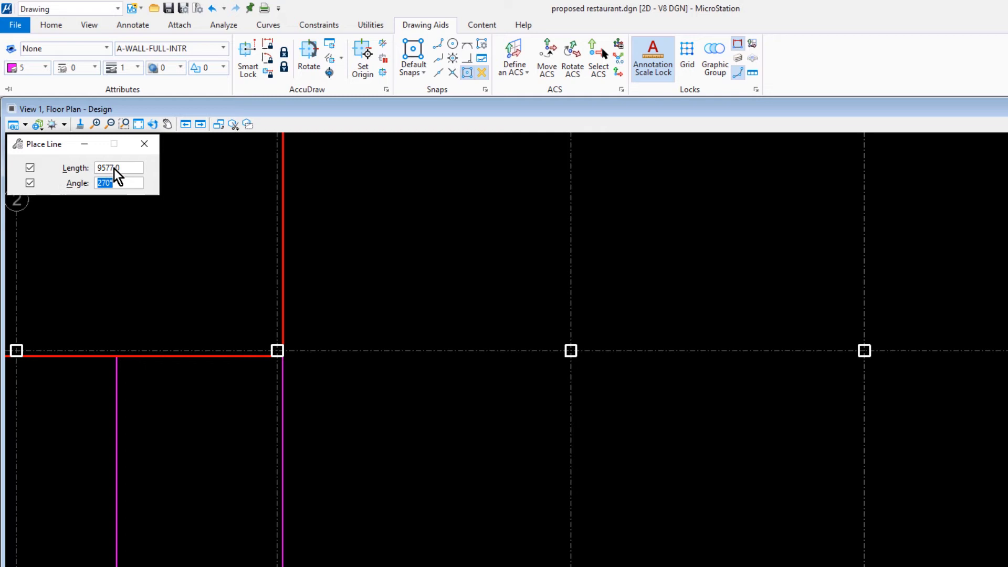
{"action": "type", "text": "0"}
{"action": "key", "text": "Tab"}
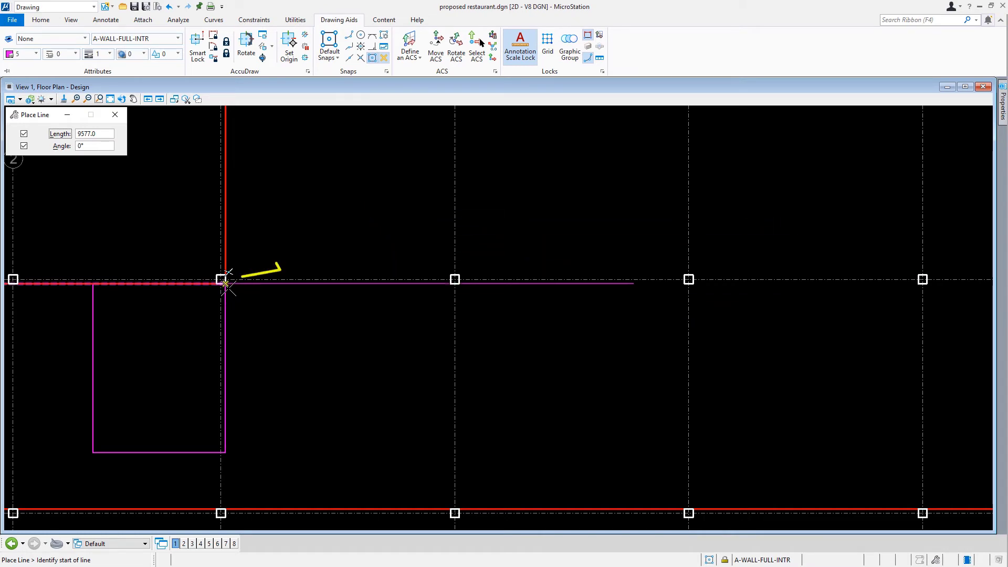
{"action": "left_click", "coordinate": [225, 283]}
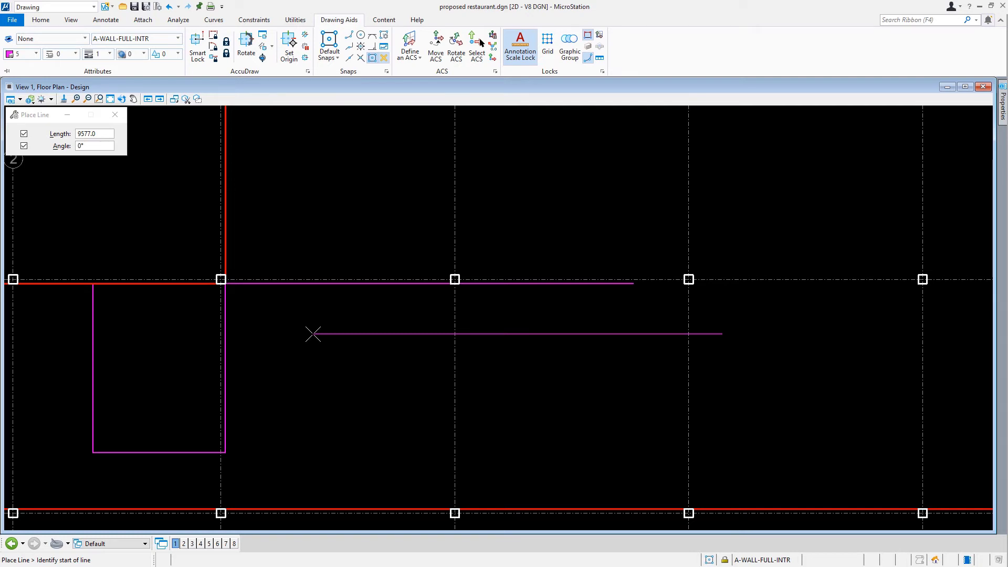
- Draw an 839-long line at 90° up from the horizontal line's right end
{"action": "double_click", "coordinate": [111, 136]}
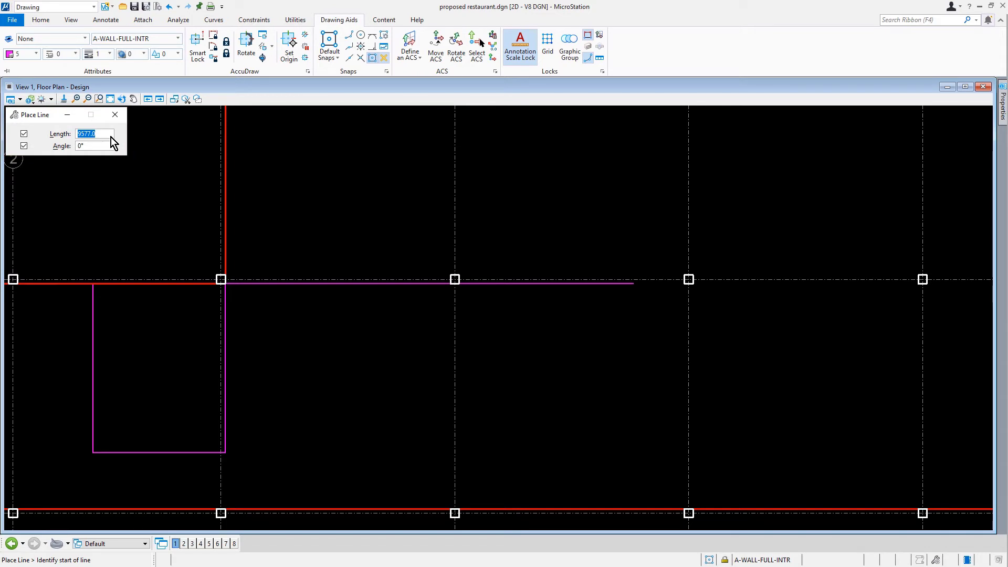
{"action": "type", "text": "8"}
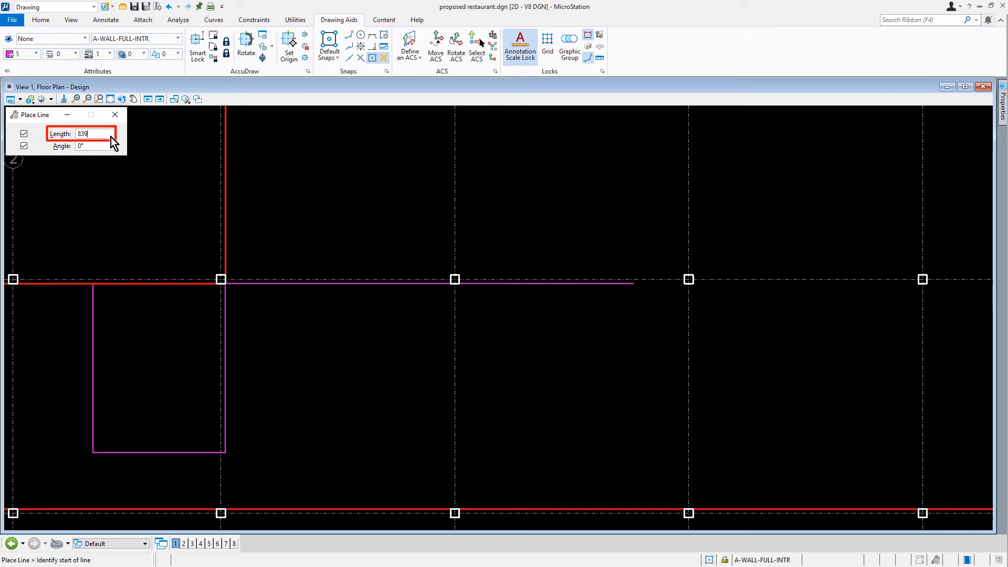
{"action": "type", "text": "39"}
{"action": "key", "text": "Tab"}
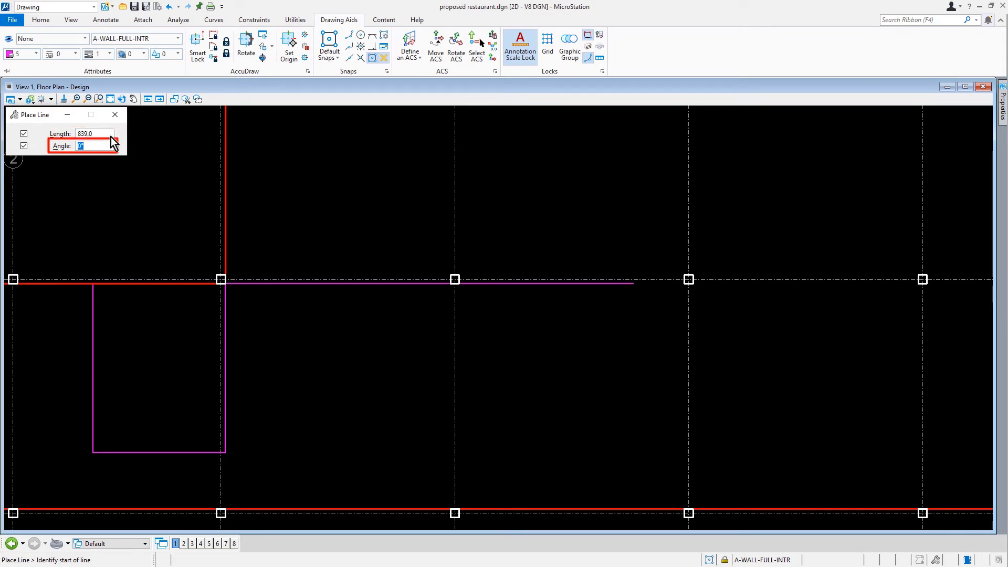
{"action": "type", "text": "90"}
{"action": "key", "text": "Tab"}
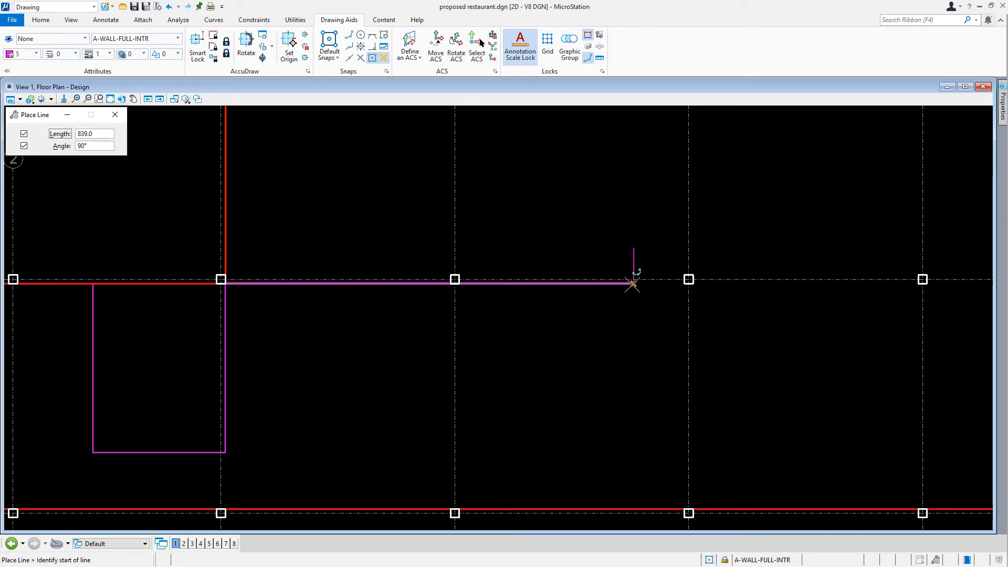
{"action": "left_click", "coordinate": [633, 283]}
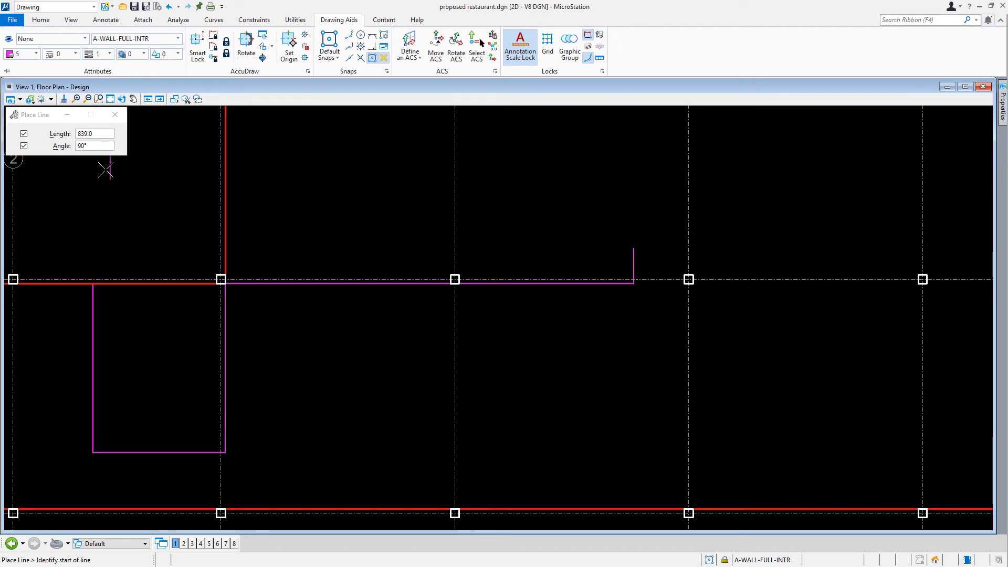
- Draw a 1067-long line at 270° down from the end of the magenta wall
{"action": "double_click", "coordinate": [108, 135]}
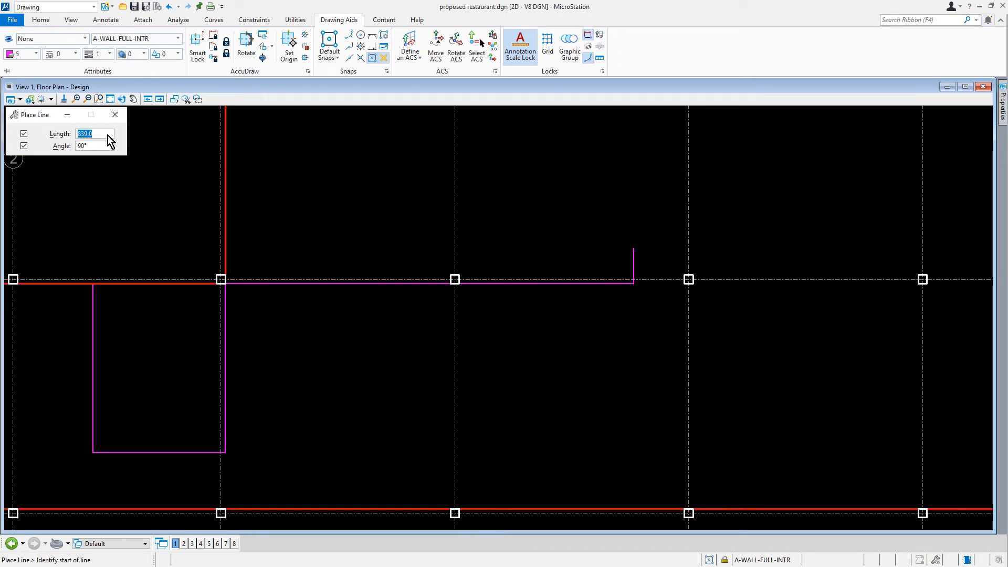
{"action": "type", "text": "1067"}
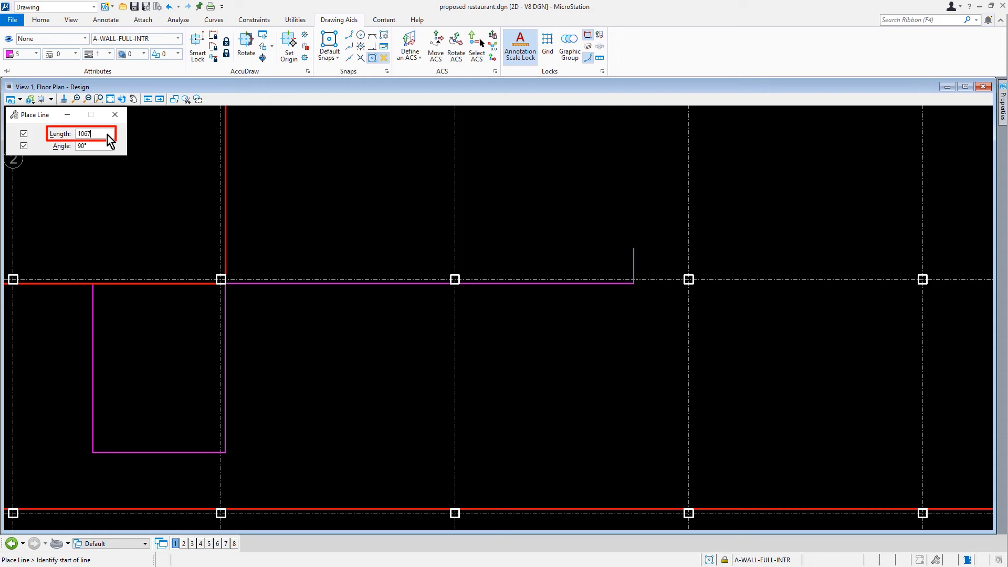
{"action": "key", "text": "Tab"}
{"action": "type", "text": "270"}
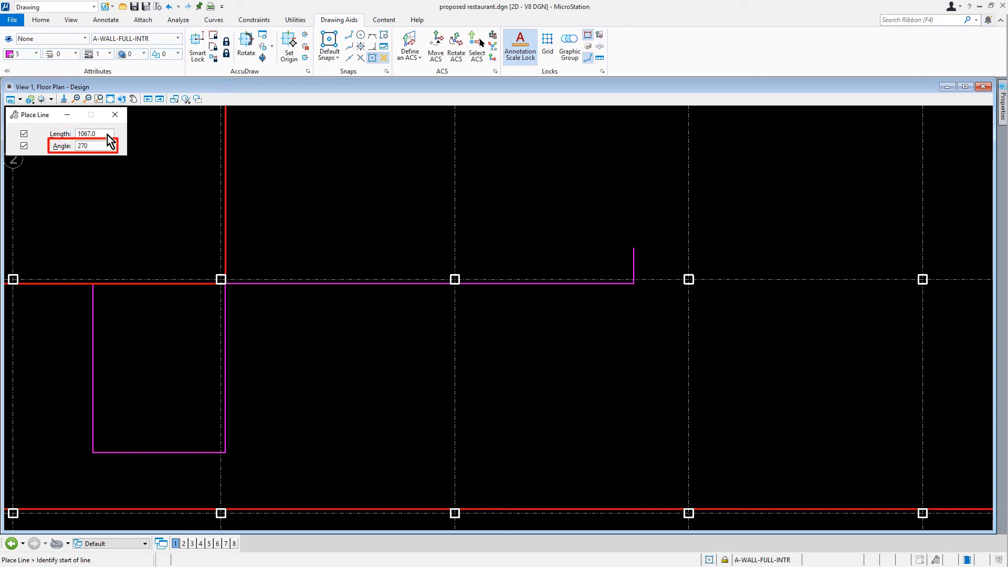
{"action": "key", "text": "Tab"}
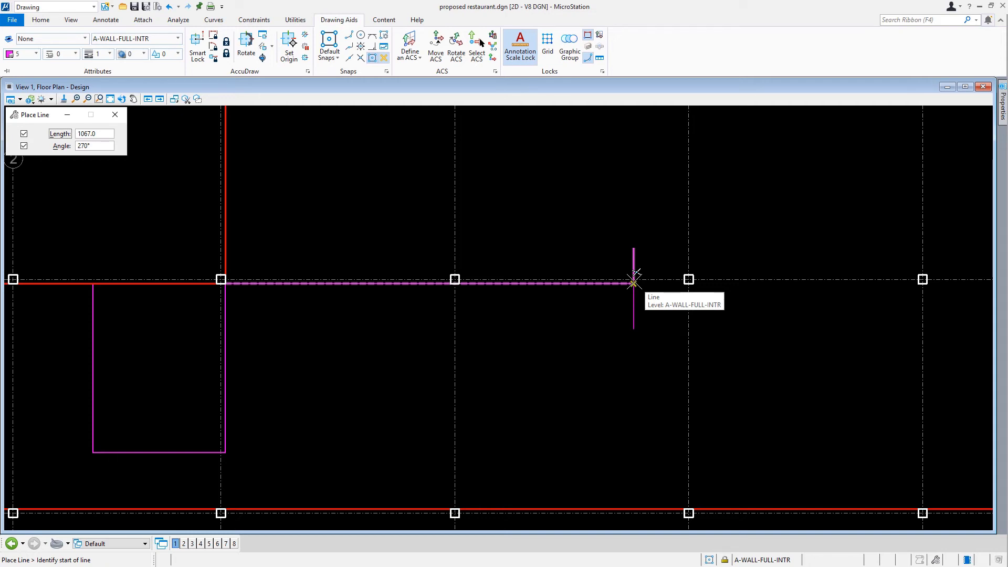
{"action": "left_click", "coordinate": [634, 283]}
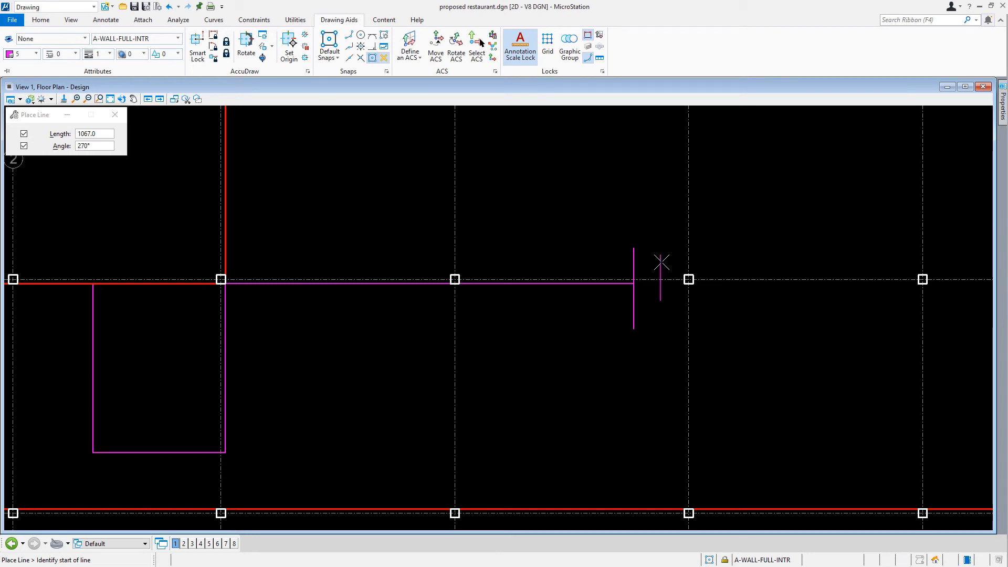
- Set the next line to Length 8080 at Angle 0°
{"action": "double_click", "coordinate": [103, 133]}
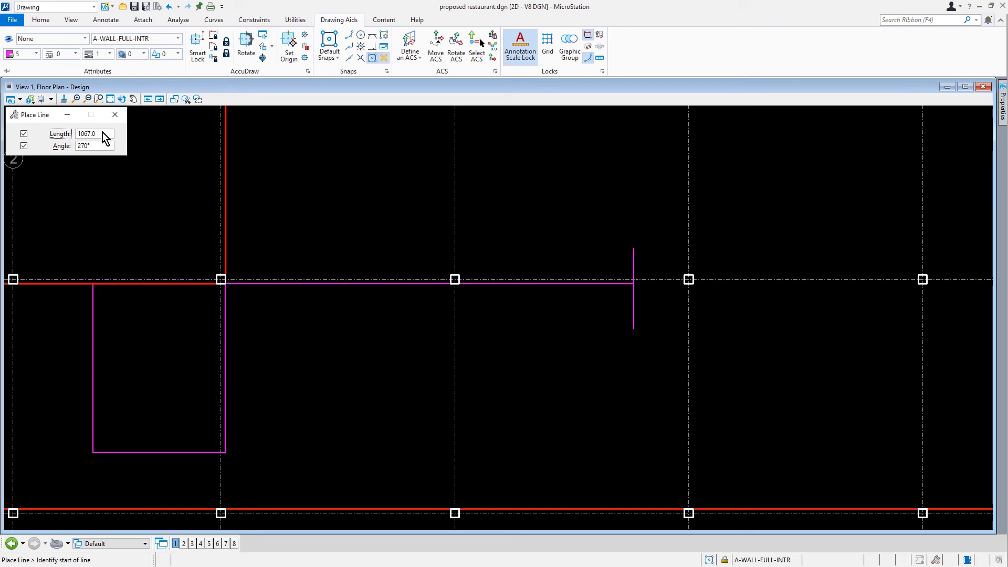
{"action": "type", "text": "8080"}
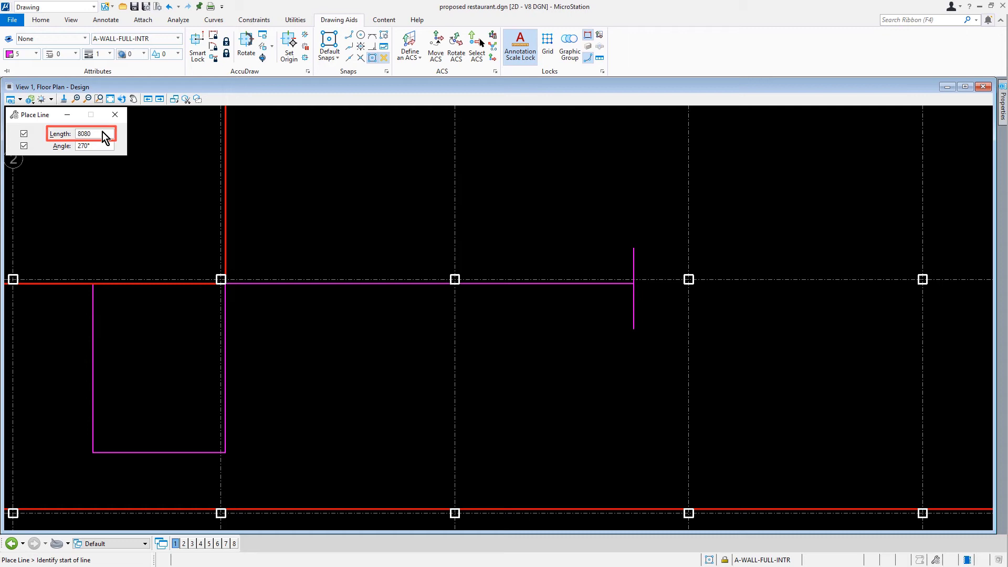
{"action": "key", "text": "Tab"}
{"action": "type", "text": "0"}
{"action": "key", "text": "Tab"}
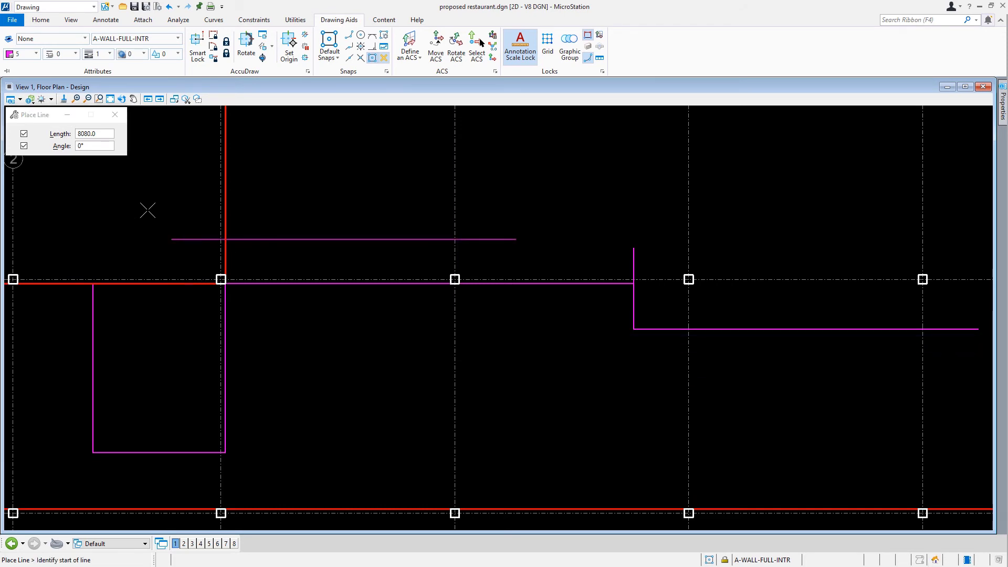
- Draw a 1906-long line at 90° up from the right end of the 8080 wall
{"action": "double_click", "coordinate": [106, 131]}
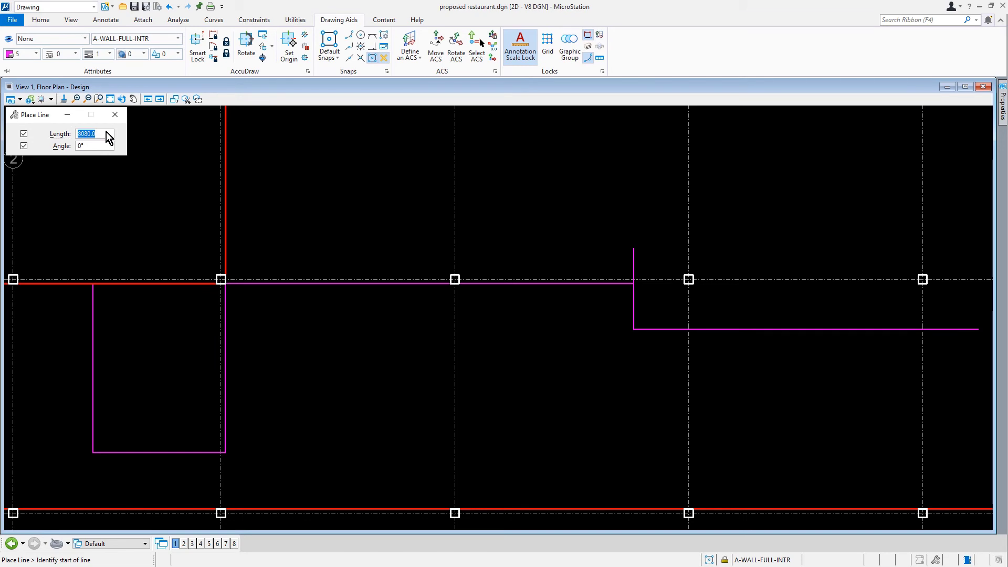
{"action": "type", "text": "1906"}
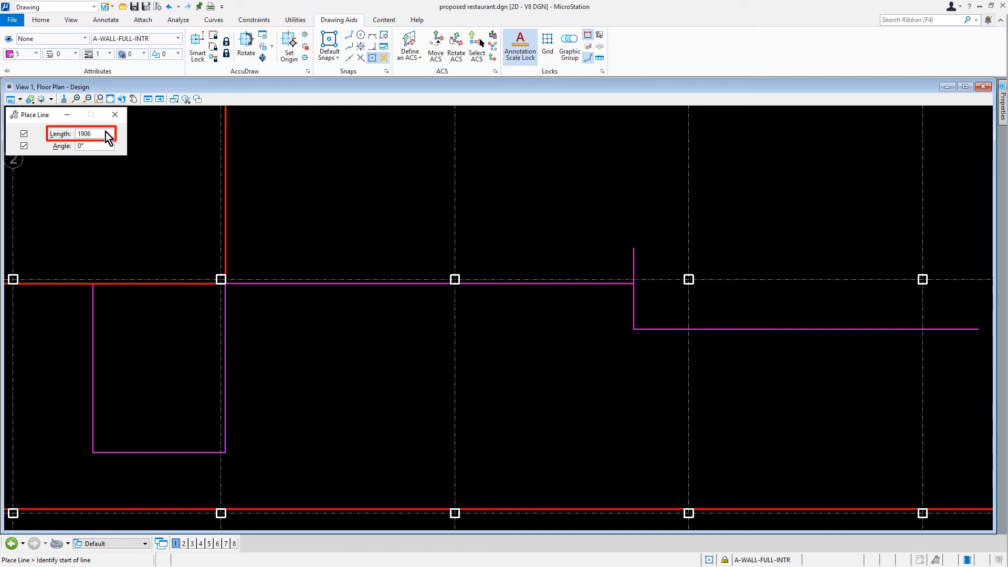
{"action": "key", "text": "Tab"}
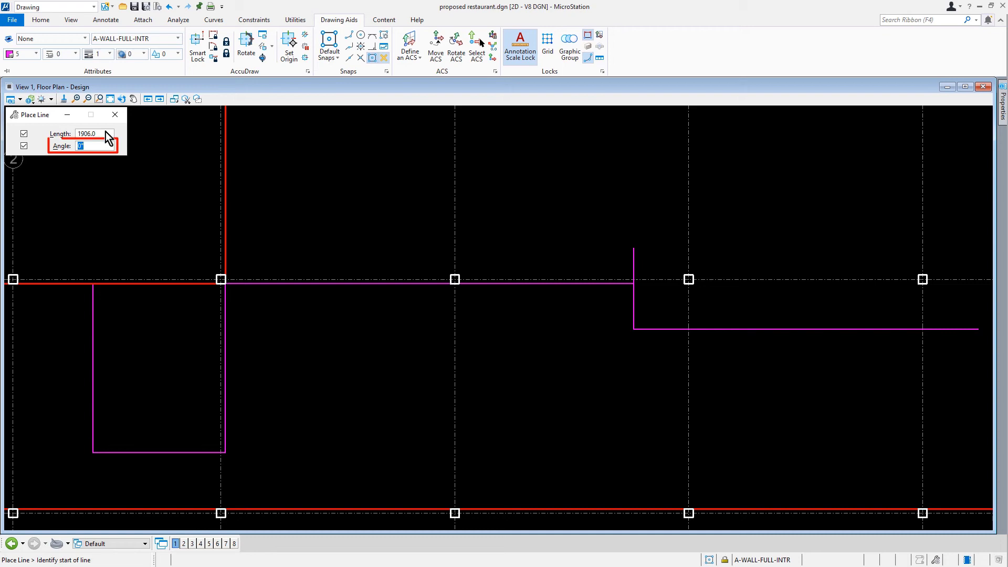
{"action": "type", "text": "90"}
{"action": "key", "text": "Tab"}
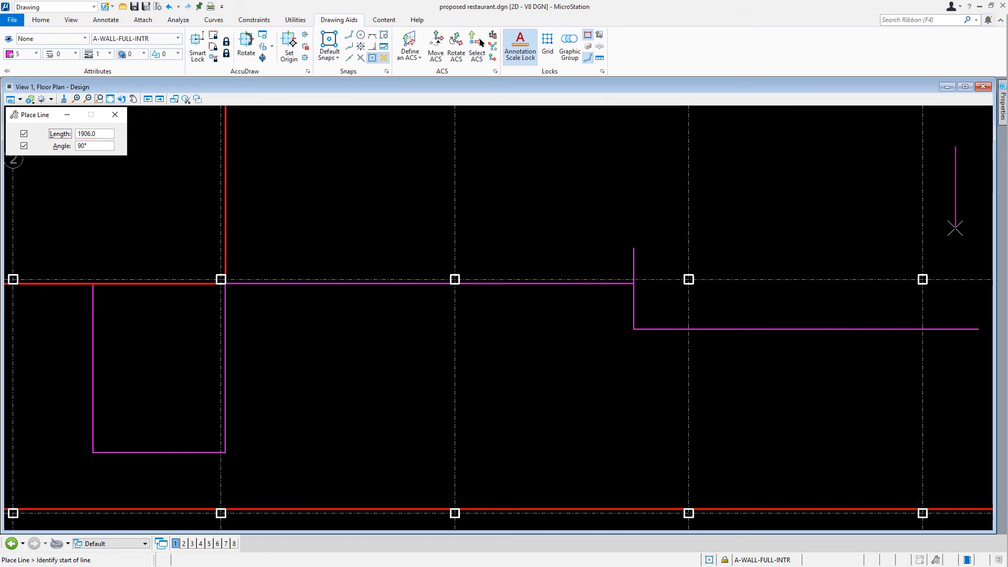
{"action": "mouse_move", "coordinate": [954, 228]}
{"action": "middle_mouse_down"}
{"action": "mouse_move", "coordinate": [720, 252]}
{"action": "mouse_move", "coordinate": [652, 212]}
{"action": "middle_mouse_up"}
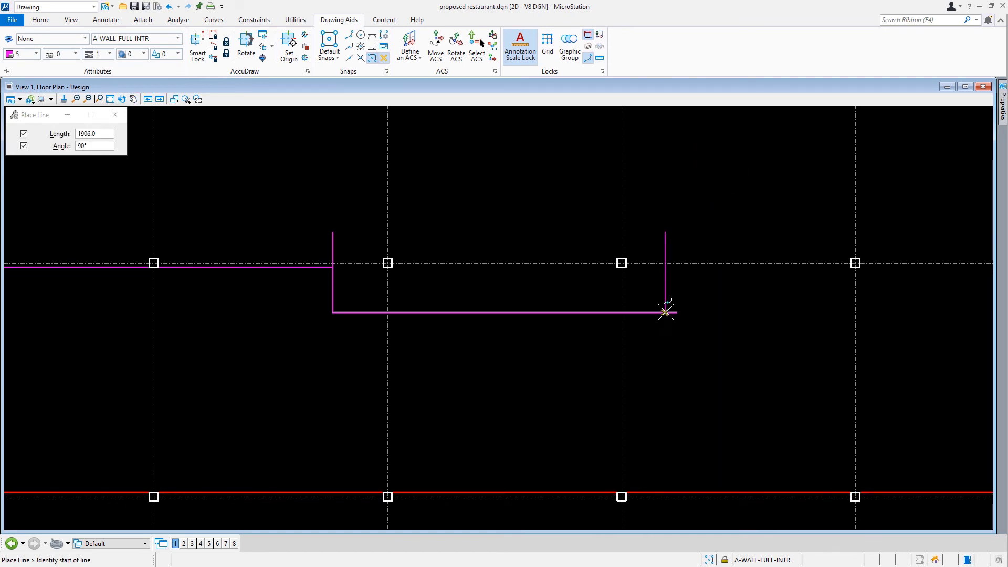
{"action": "left_click", "coordinate": [678, 312]}
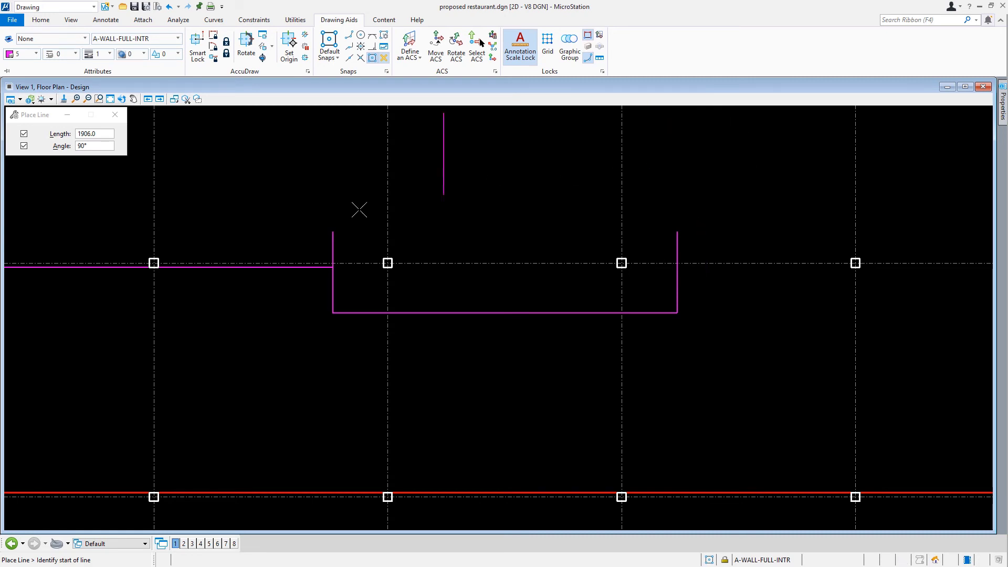
- Unlock Length and draw a 270° line from the recess corner down to the bottom exterior wall
{"action": "left_click", "coordinate": [25, 133]}
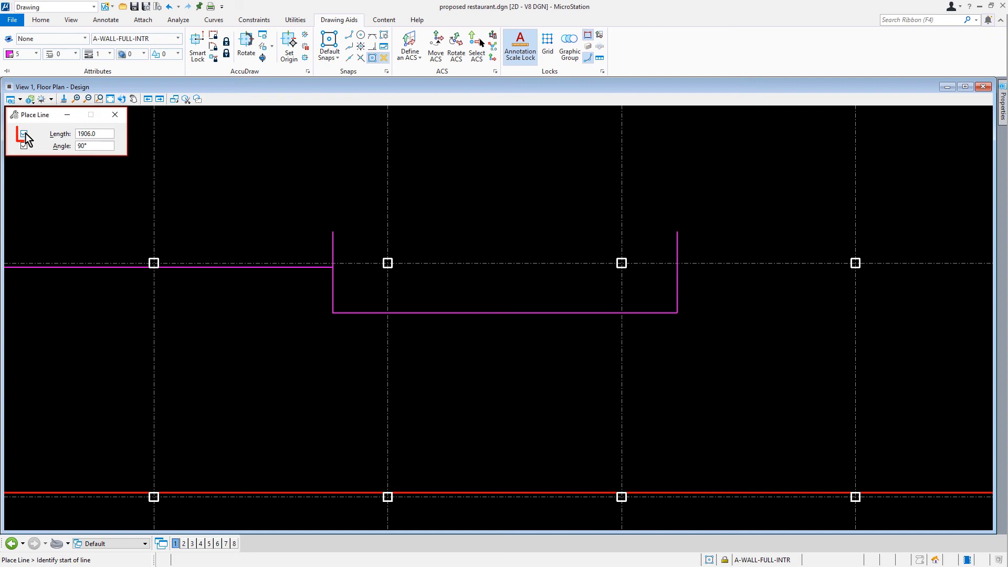
{"action": "left_click", "coordinate": [106, 150]}
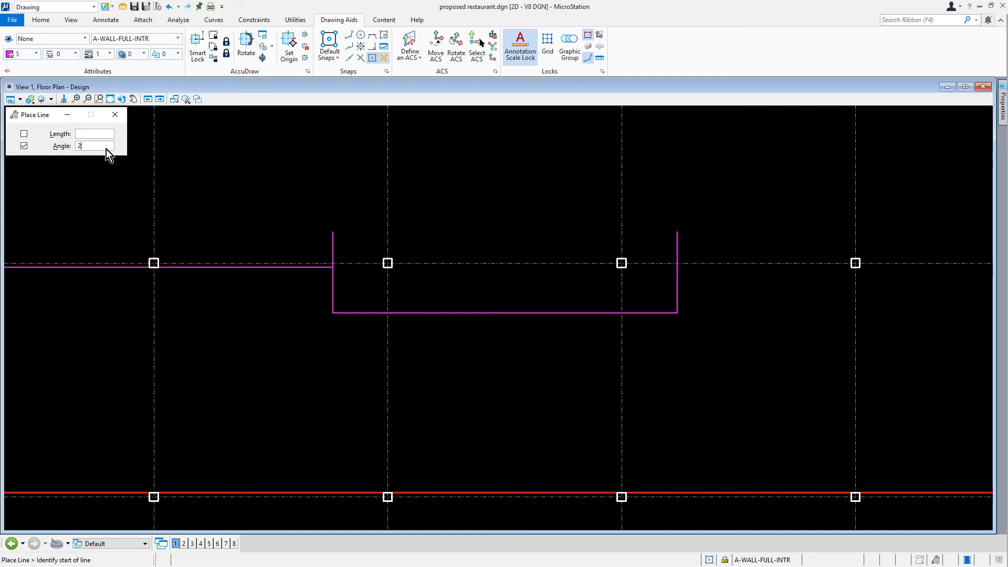
{"action": "type", "text": "270"}
{"action": "key", "text": "Tab"}
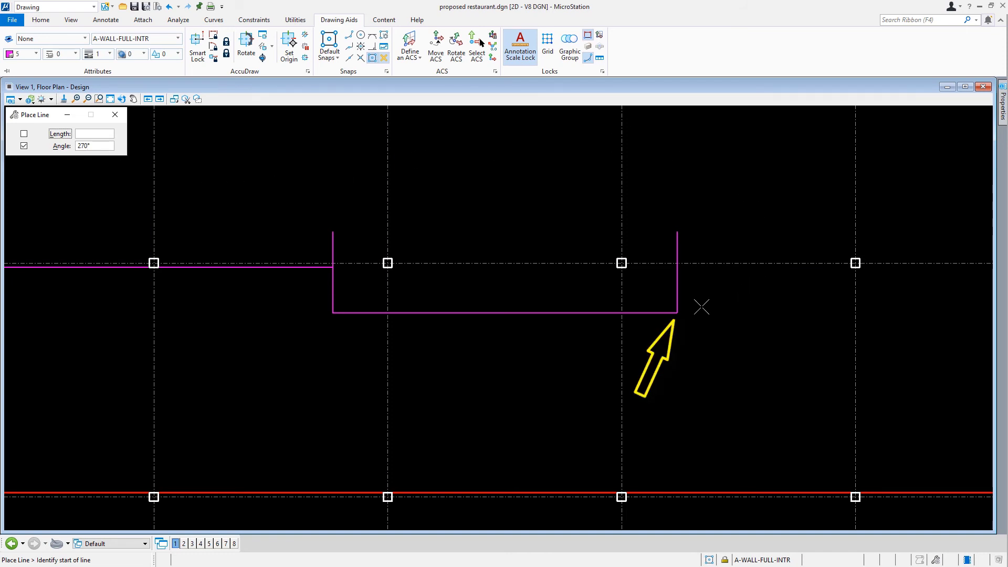
{"action": "left_click", "coordinate": [683, 306]}
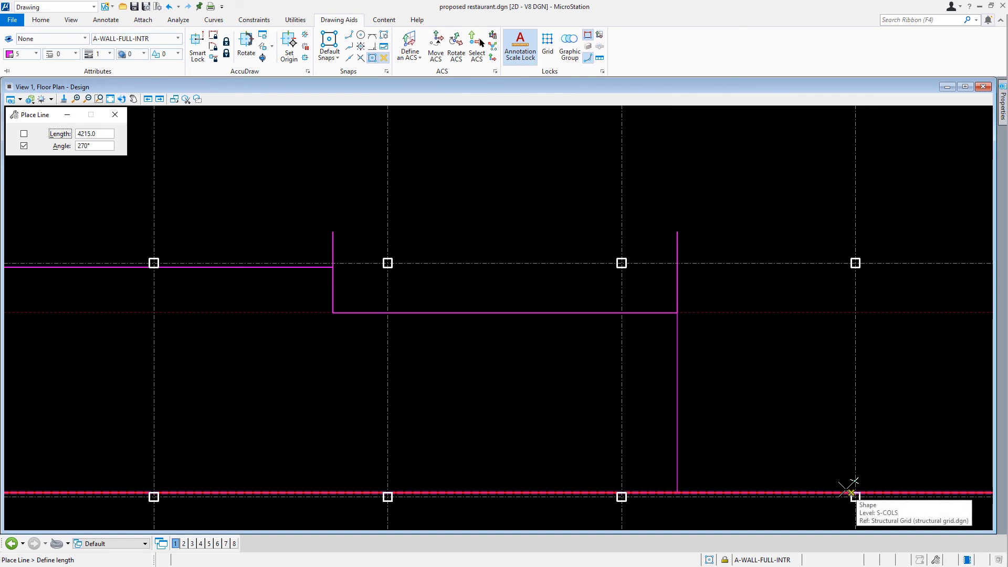
{"action": "left_click", "coordinate": [851, 492]}
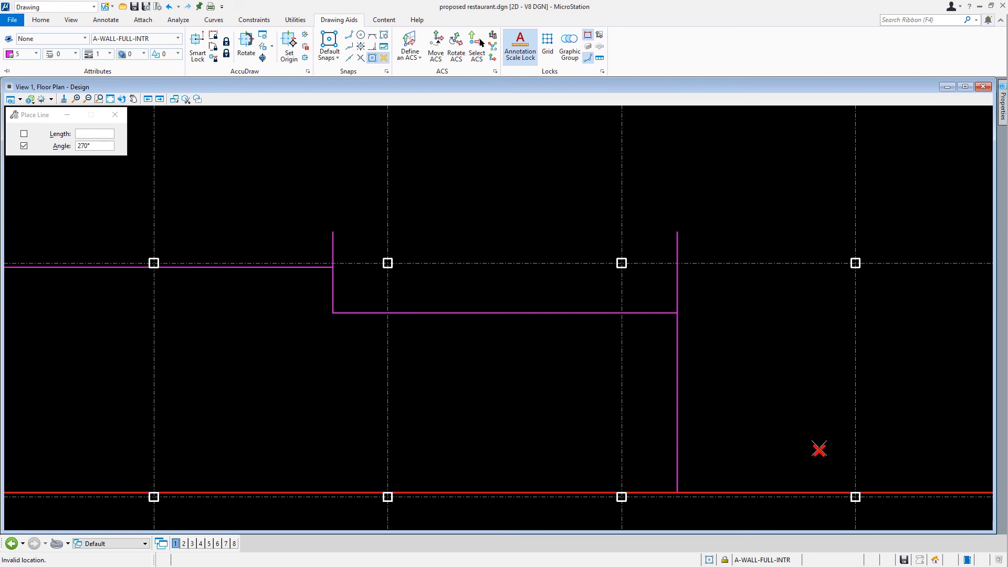
{"action": "key", "text": "Escape"}
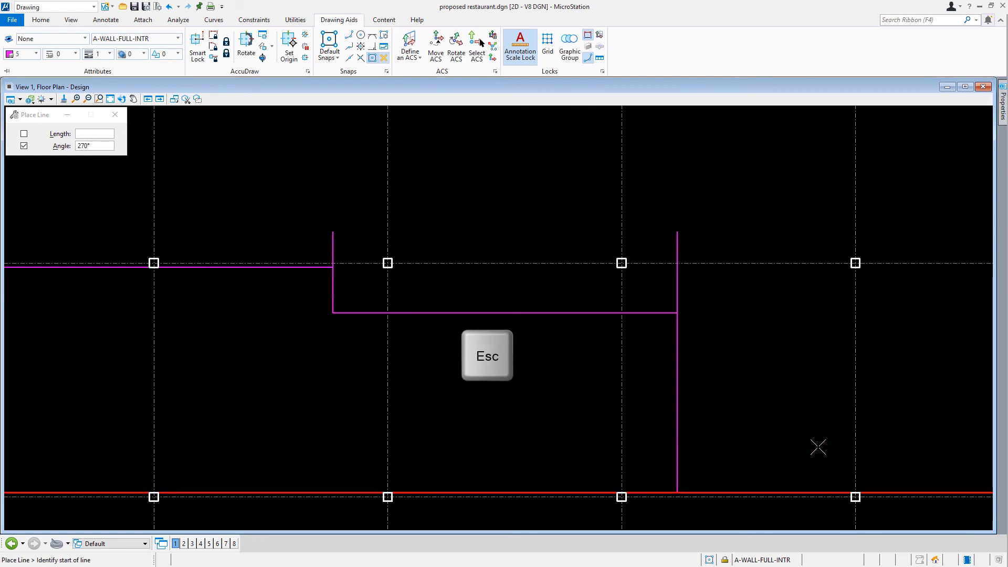
{"action": "key", "text": "Escape"}
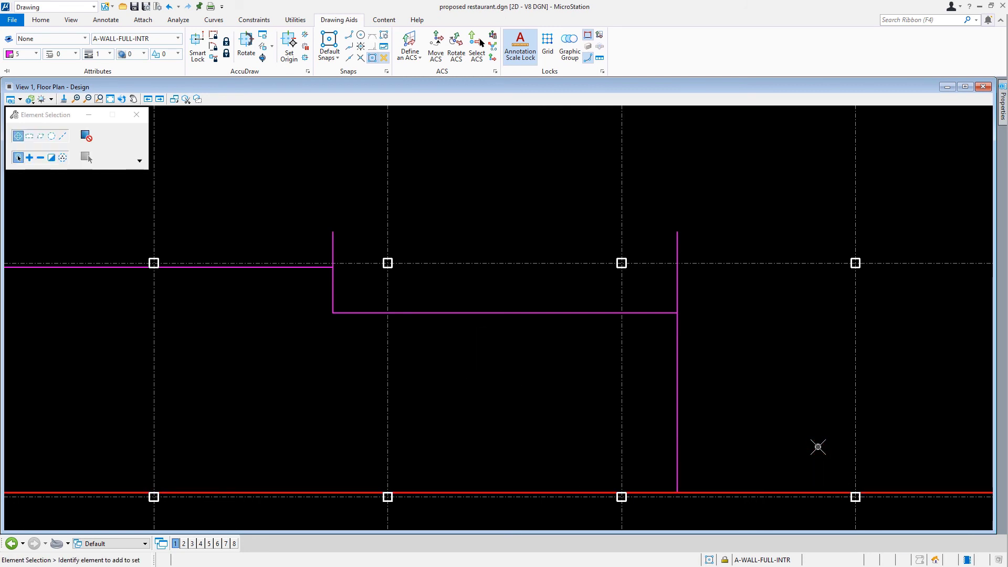
- Zoom out to show all the new interior walls and switch AccuDraw back on
{"action": "scroll", "coordinate": [818, 447], "scroll_direction": "down", "scroll_amount": 1}
{"action": "middle_click_drag", "start_coordinate": [818, 448], "coordinate": [912, 439]}
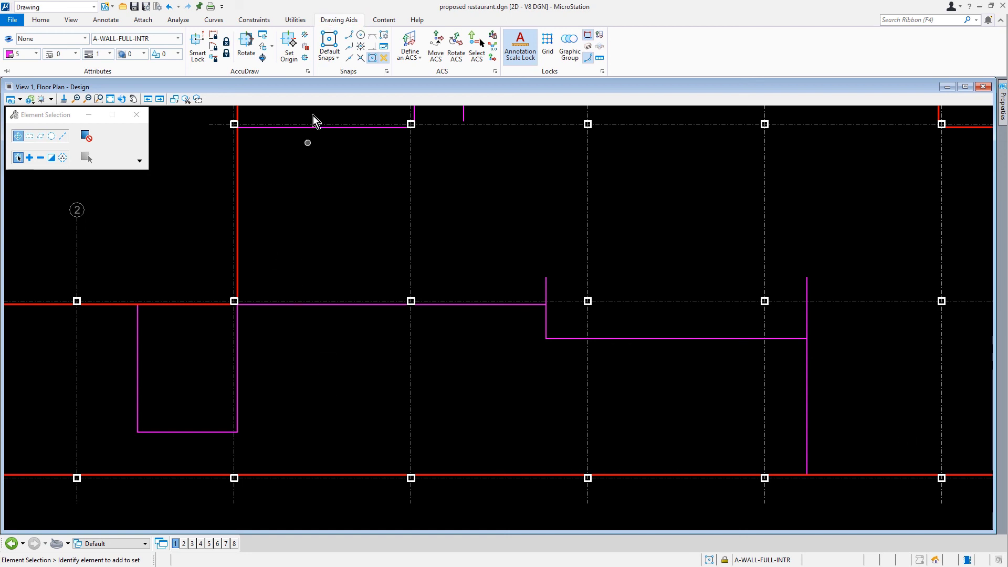
{"action": "left_click", "coordinate": [306, 59]}
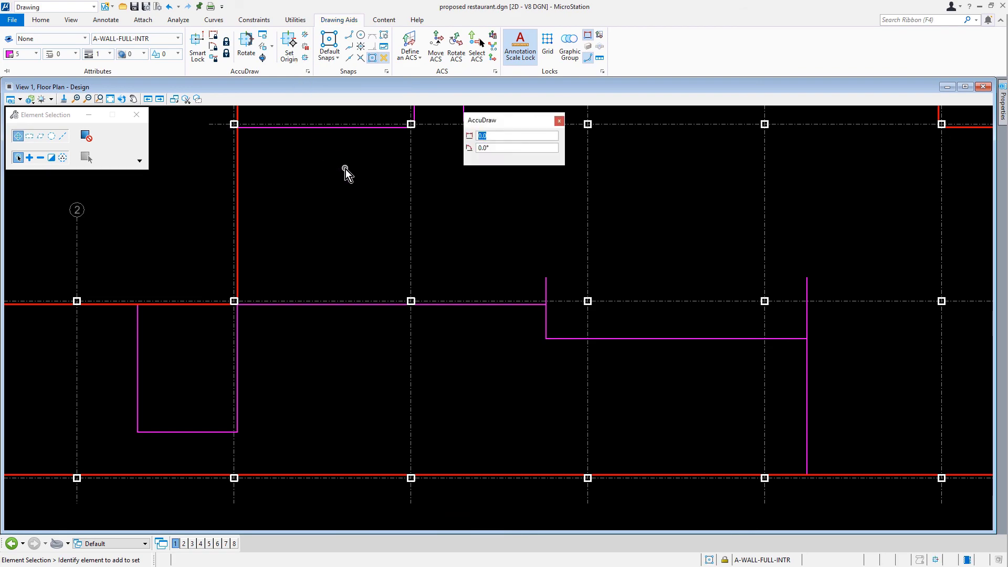